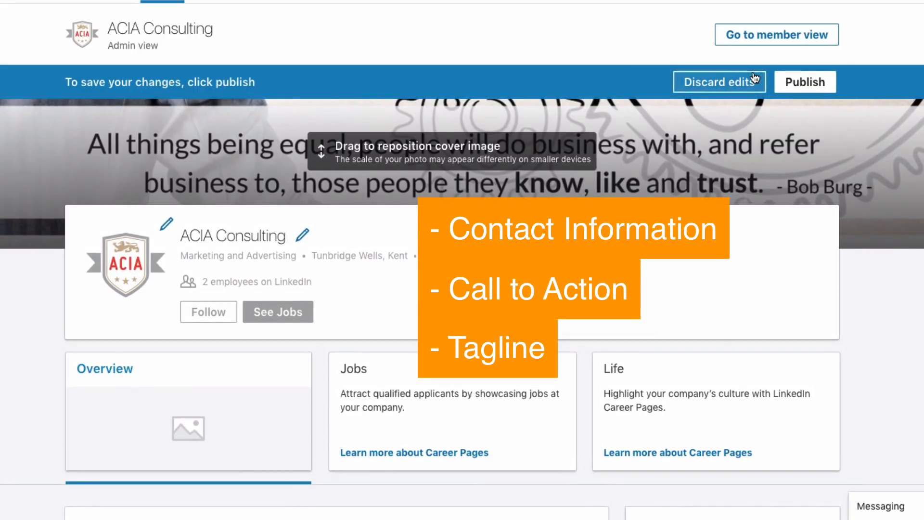
# Step: Discard the unpublished cover image edits on the ACIA Consulting page and open the logo's editing options
pyautogui.click(706, 82)
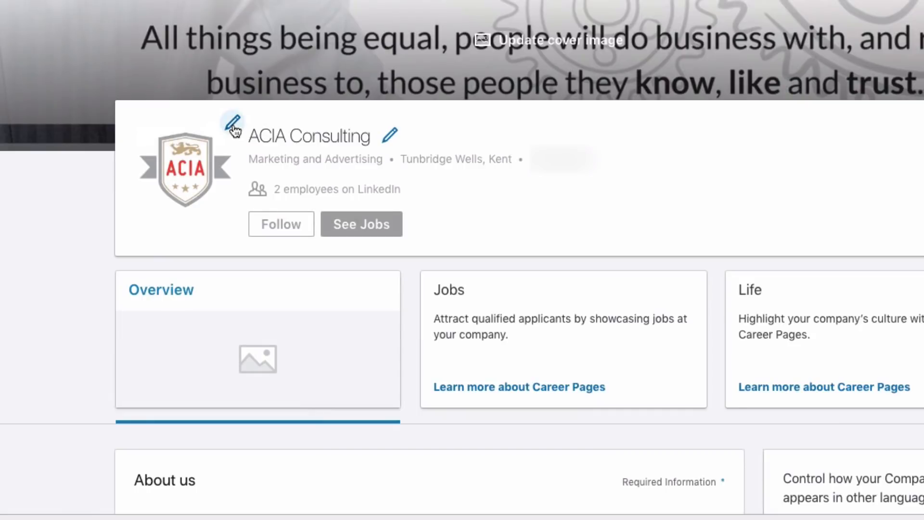
pyautogui.click(233, 125)
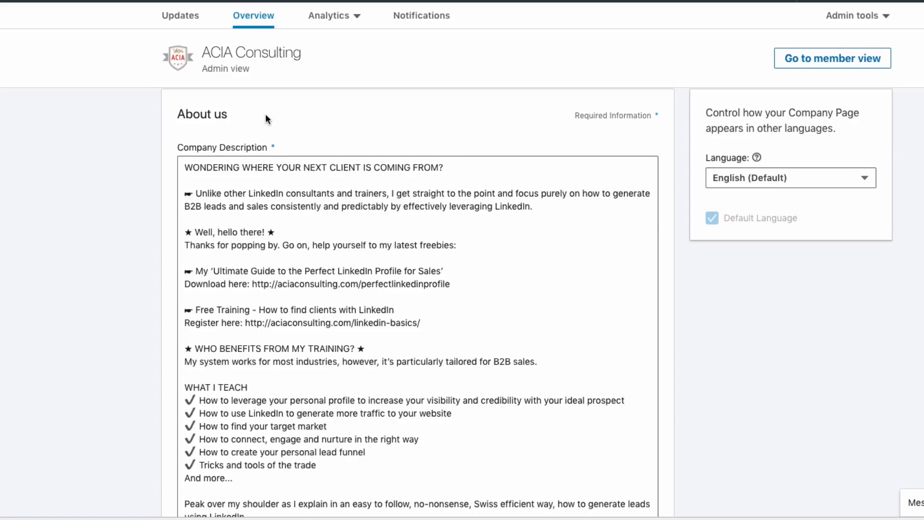
# Step: Examine the company description in the ACIA Consulting page's About us section
pyautogui.scroll(-2, 266, 114)
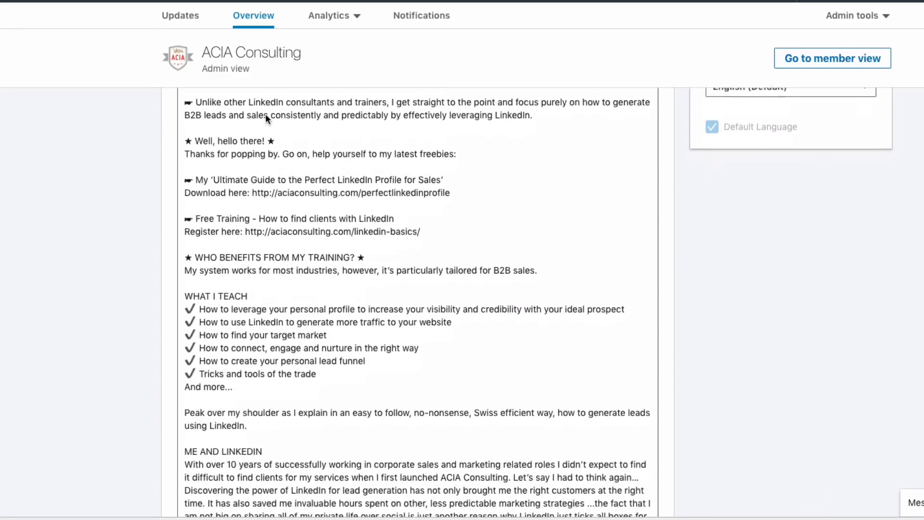
pyautogui.scroll(-3, 266, 115)
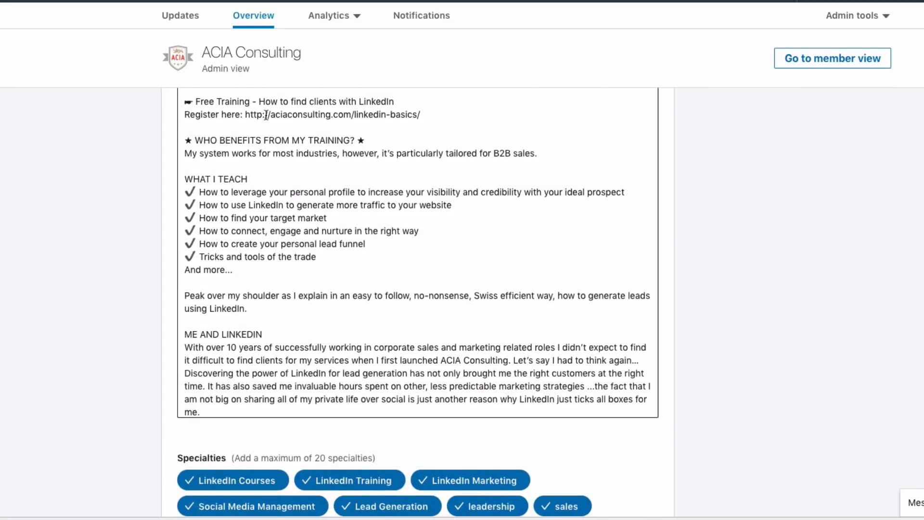
pyautogui.scroll(4, 265, 114)
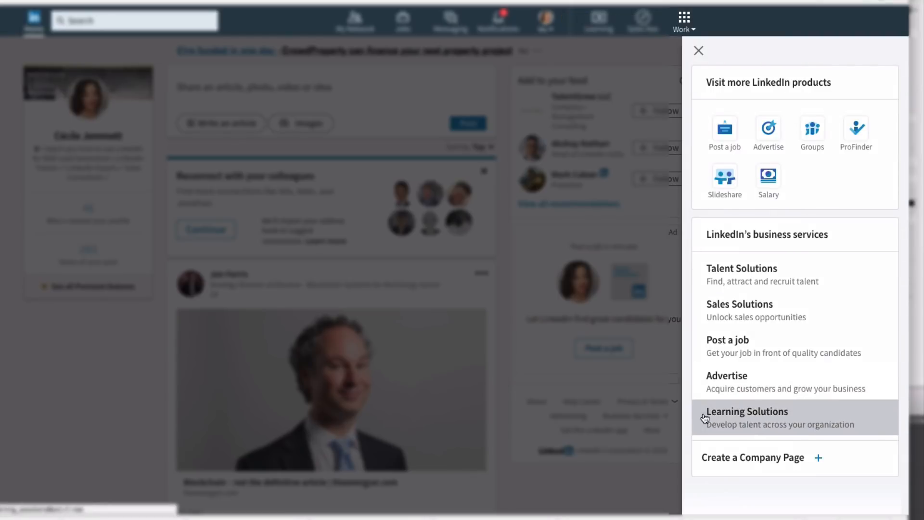
# Step: Create a new company page named ForDemoPurposesOnly with the public URL fordemopurposesonly, verifying that you are the company's official representative
pyautogui.click(708, 453)
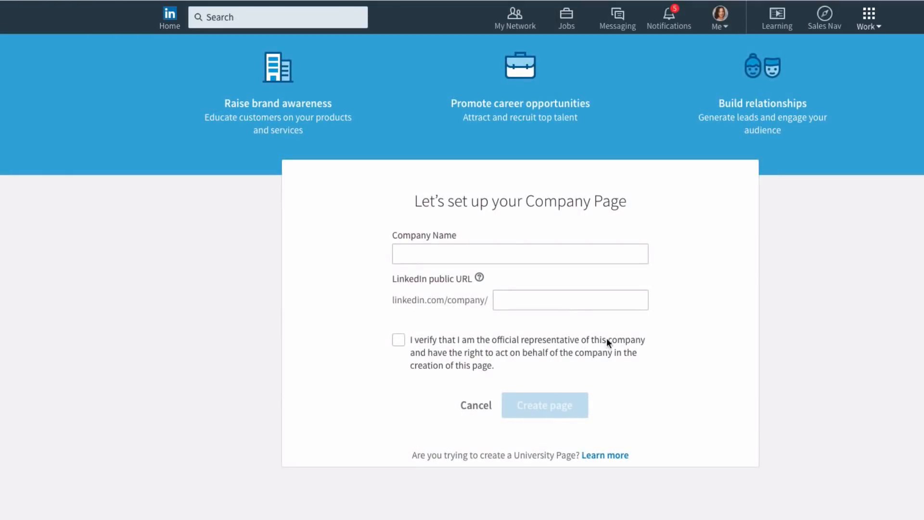
pyautogui.click(505, 251)
pyautogui.write('For')
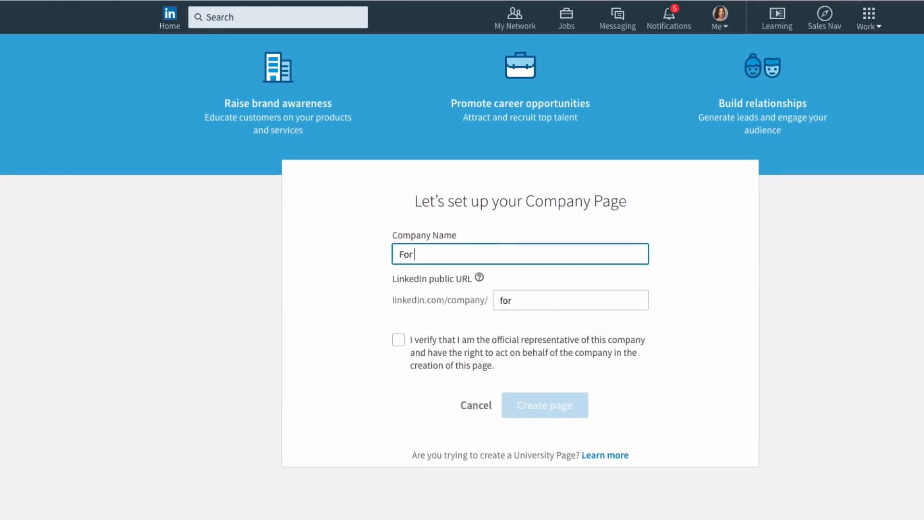
pyautogui.write(' Demo')
pyautogui.press('BackSpace')
pyautogui.press('BackSpace')
pyautogui.press('BackSpace')
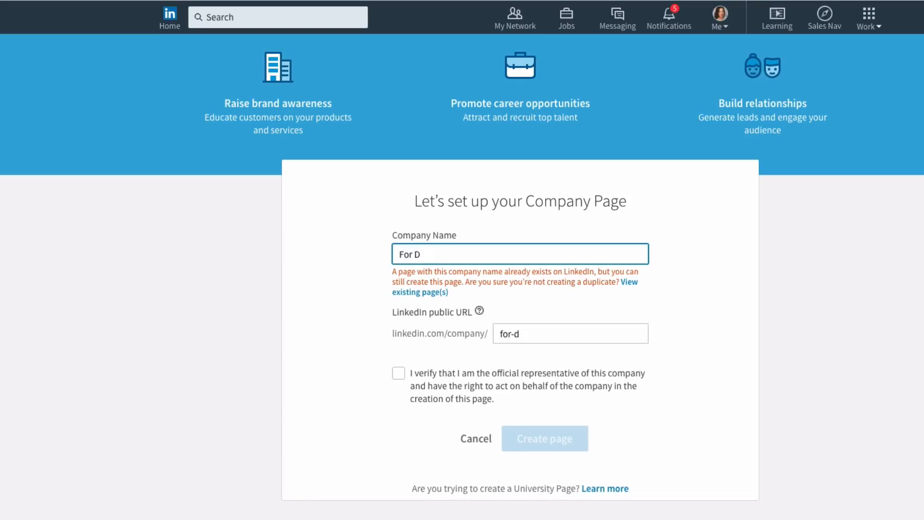
pyautogui.press('BackSpace')
pyautogui.press('BackSpace')
pyautogui.write('D')
pyautogui.press('Down')
pyautogui.press('Return')
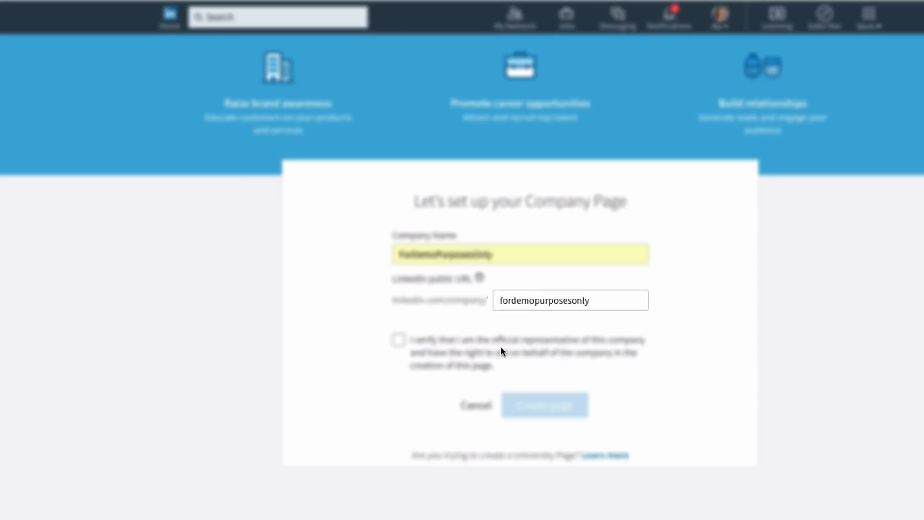
pyautogui.click(399, 340)
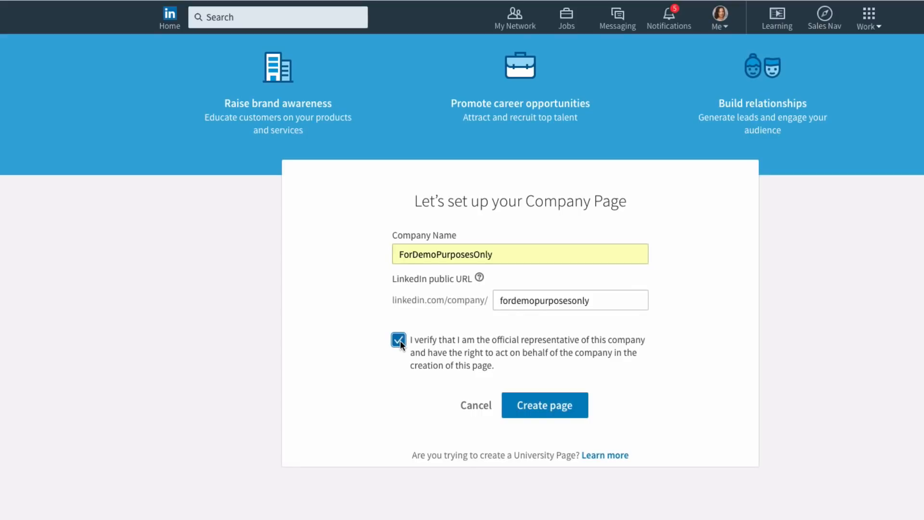
pyautogui.click(541, 409)
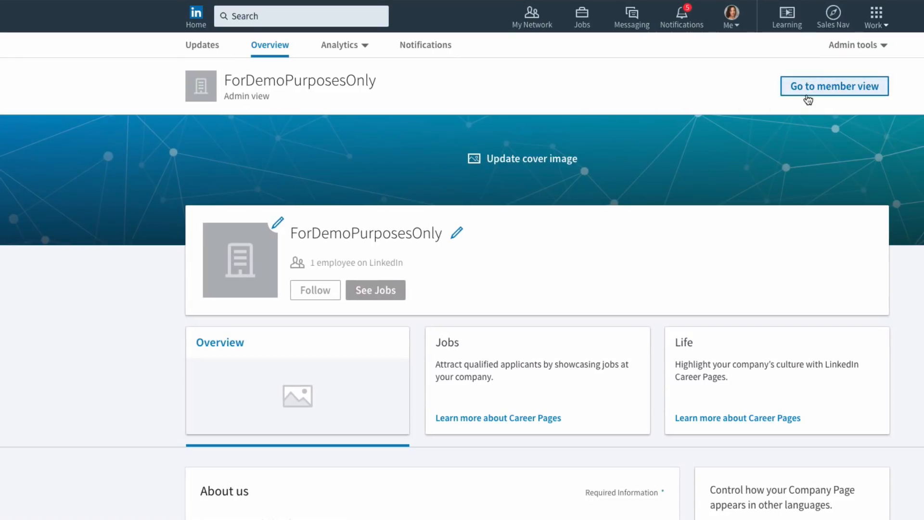
# Step: Upload the first DEMO background image from Downloads as the cover image and shift it slightly upward
pyautogui.click(519, 162)
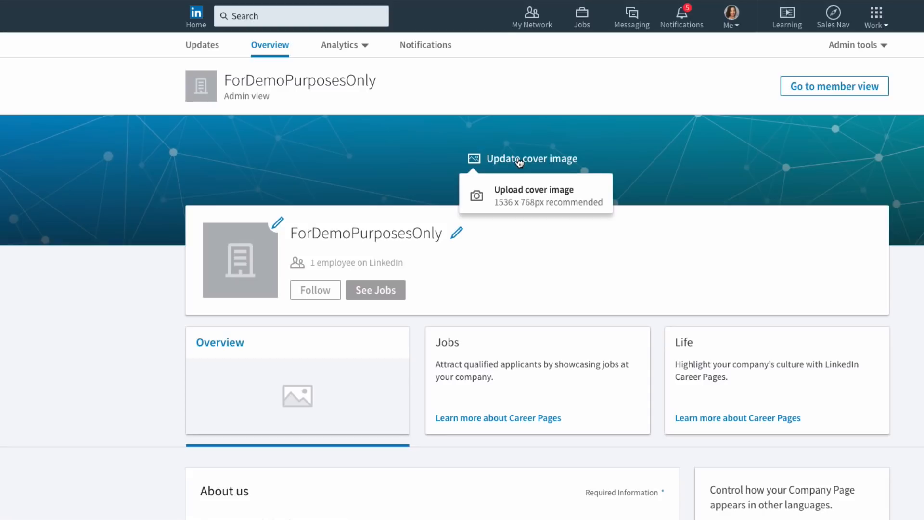
pyautogui.click(519, 188)
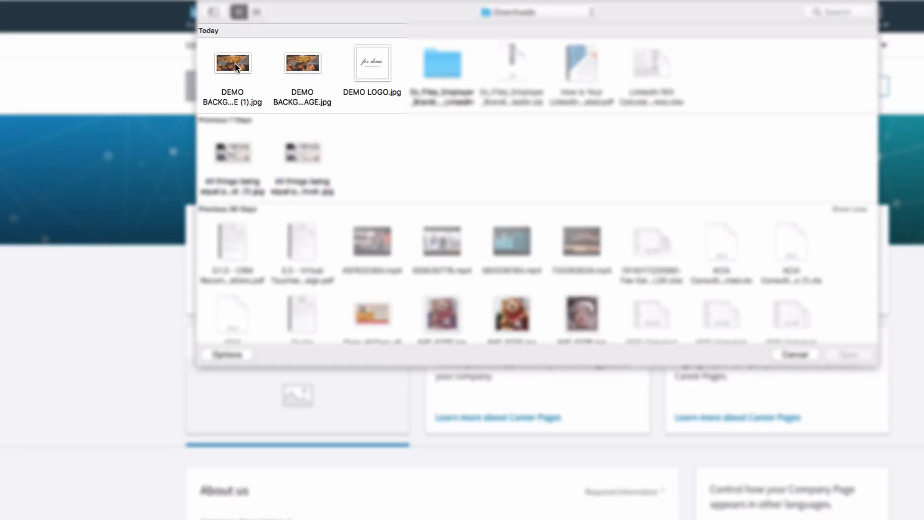
pyautogui.click(234, 62)
pyautogui.click(865, 353)
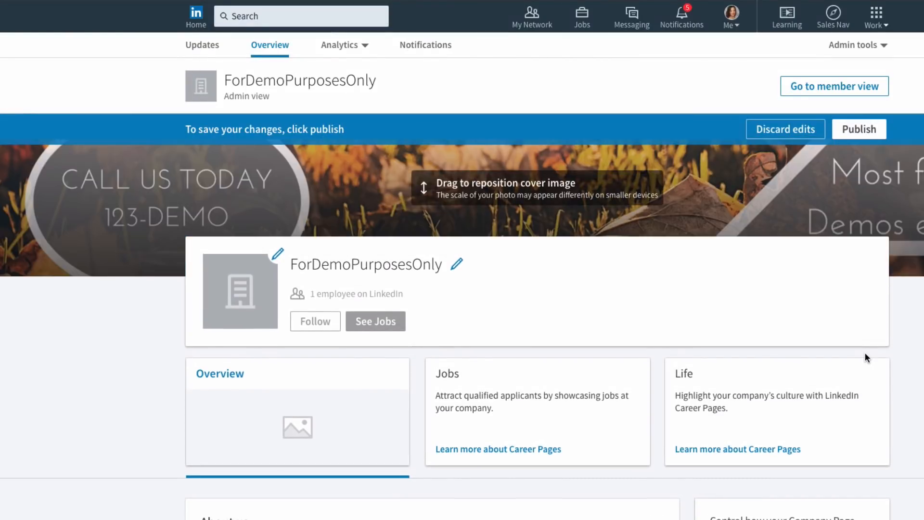
pyautogui.moveTo(603, 192); pyautogui.dragTo(601, 179)
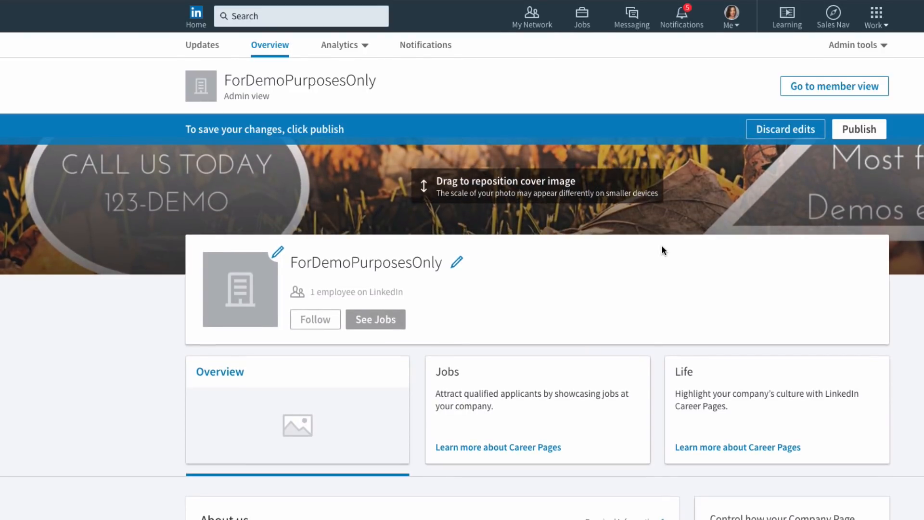
# Step: Upload DEMO LOGO.jpg from Downloads as the company page's logo
pyautogui.scroll(-3, 663, 250)
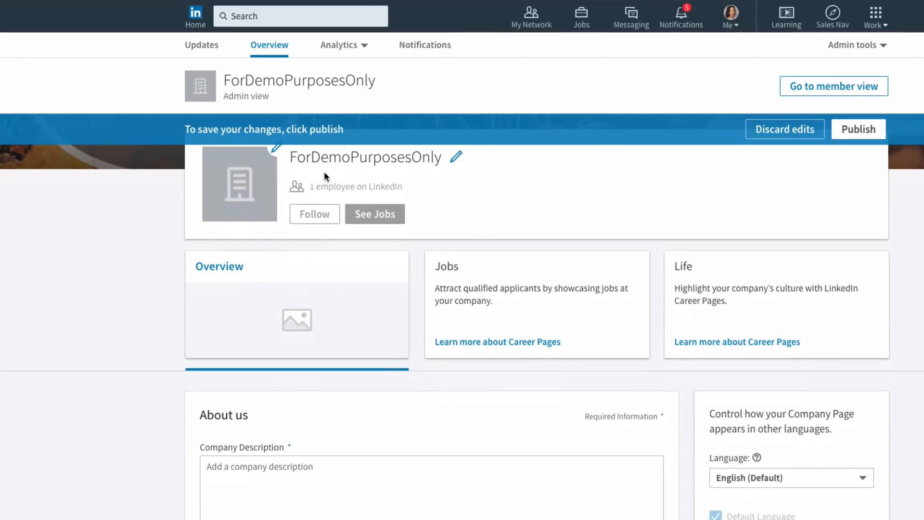
pyautogui.scroll(1, 308, 176)
pyautogui.click(278, 179)
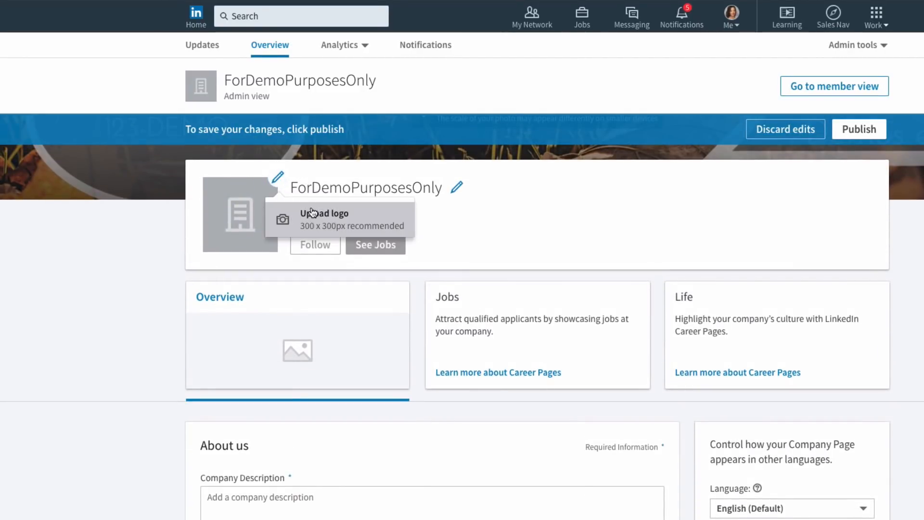
pyautogui.click(303, 210)
pyautogui.click(362, 60)
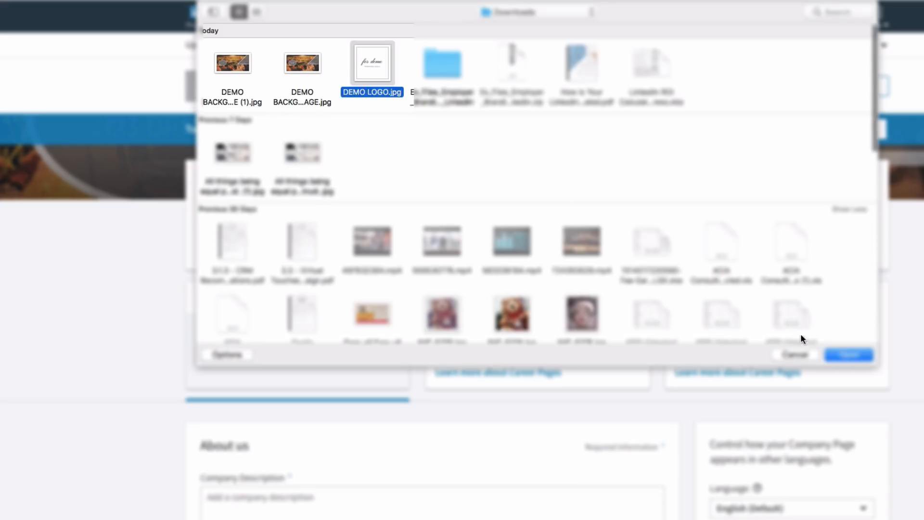
pyautogui.click(841, 354)
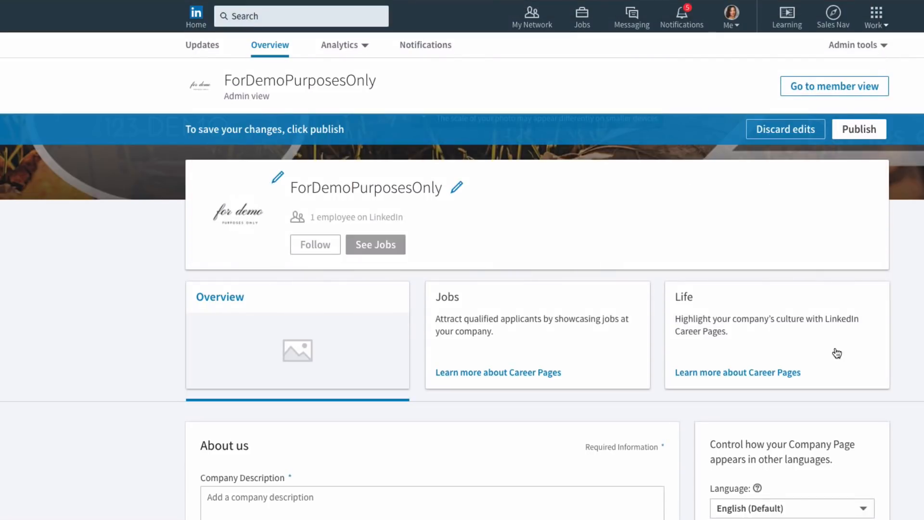
# Step: Start the company description with the line "Demo as demo can be", followed by a blank line
pyautogui.scroll(-2, 651, 341)
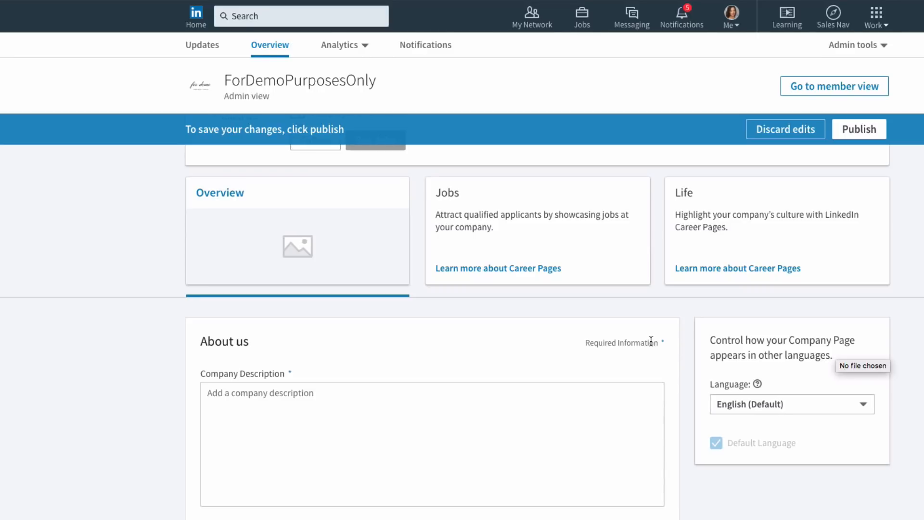
pyautogui.scroll(-2, 651, 341)
pyautogui.click(552, 299)
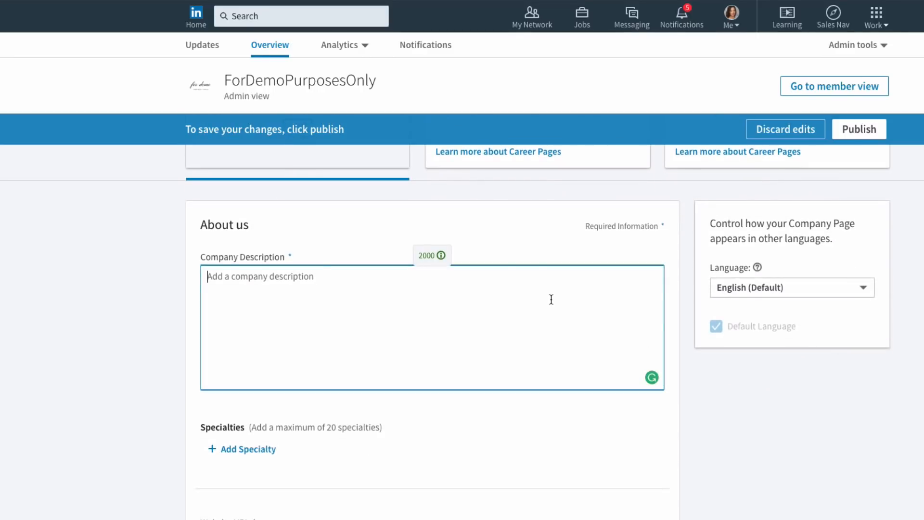
pyautogui.write('Demo as demo')
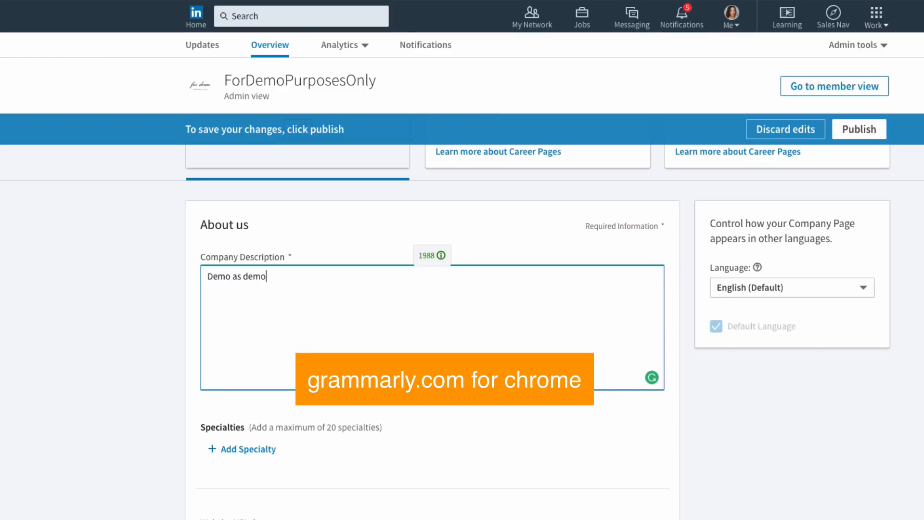
pyautogui.write(' can be')
pyautogui.press('Return')
pyautogui.press('Return')
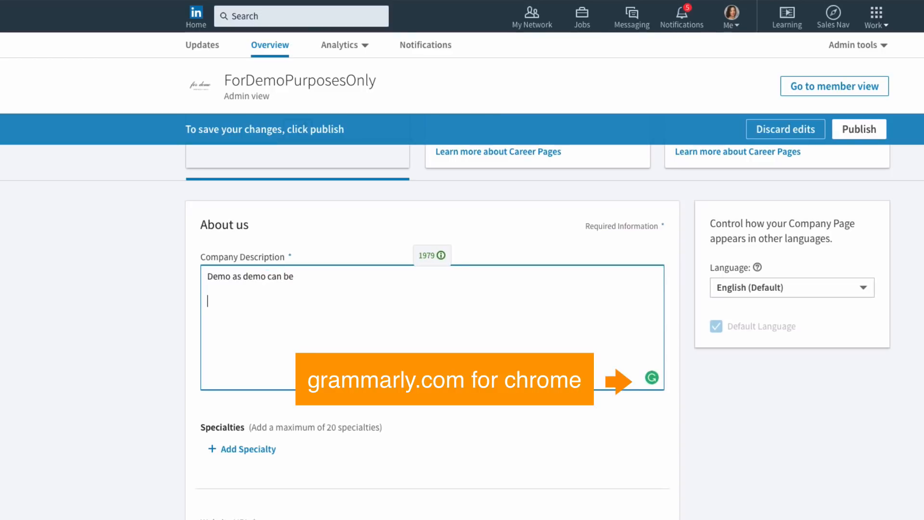
# Step: Paste the copied special symbols into the company description and add a "Call us today" line with the company's phone number
pyautogui.hotkey('ctrl', 'v')
pyautogui.press('Return')
pyautogui.press('Return')
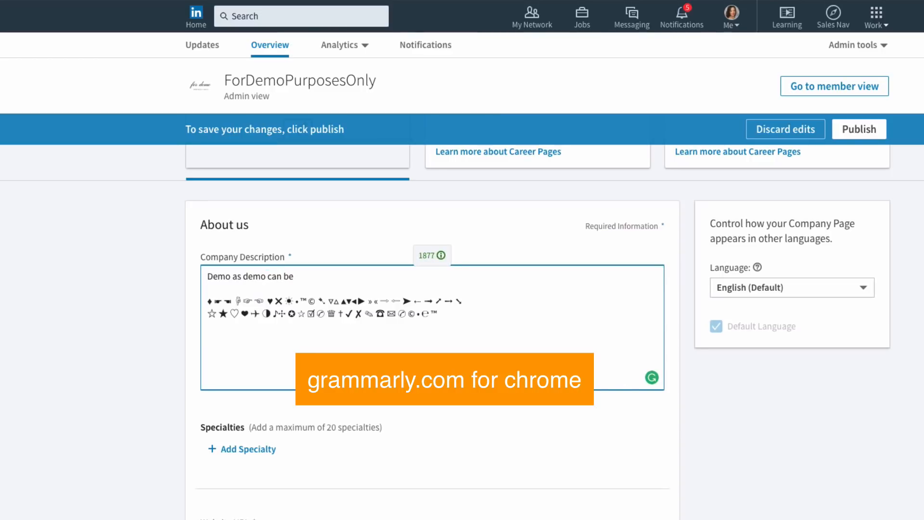
pyautogui.write('Call us today 123-')
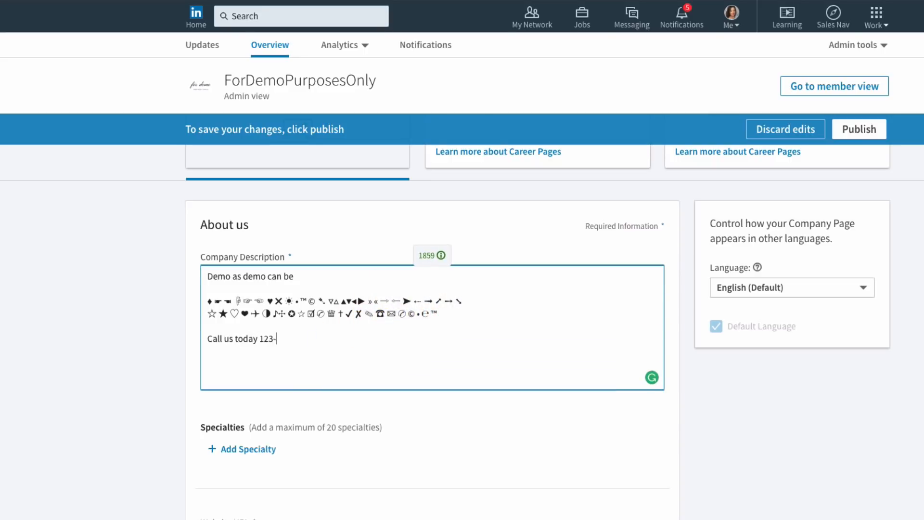
pyautogui.write('DEMO!')
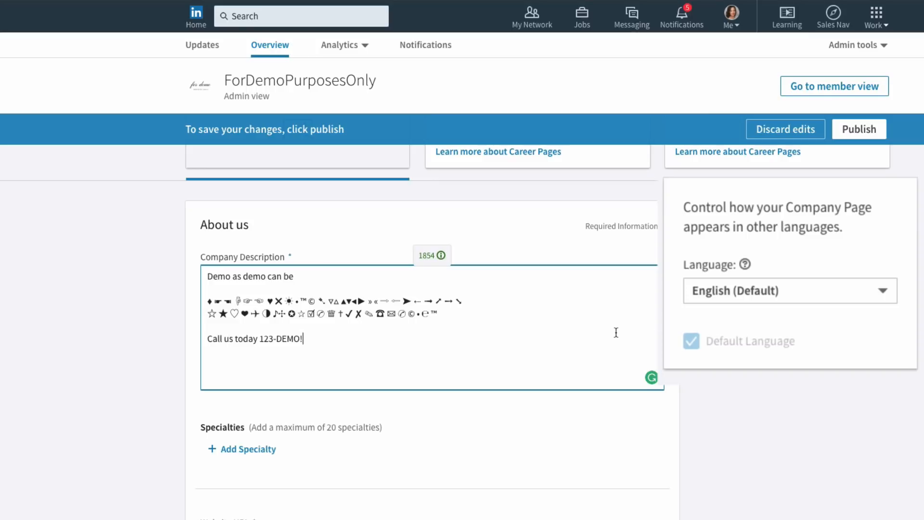
# Step: Add Demo and Demonstration as the company's specialties
pyautogui.scroll(-4, 616, 332)
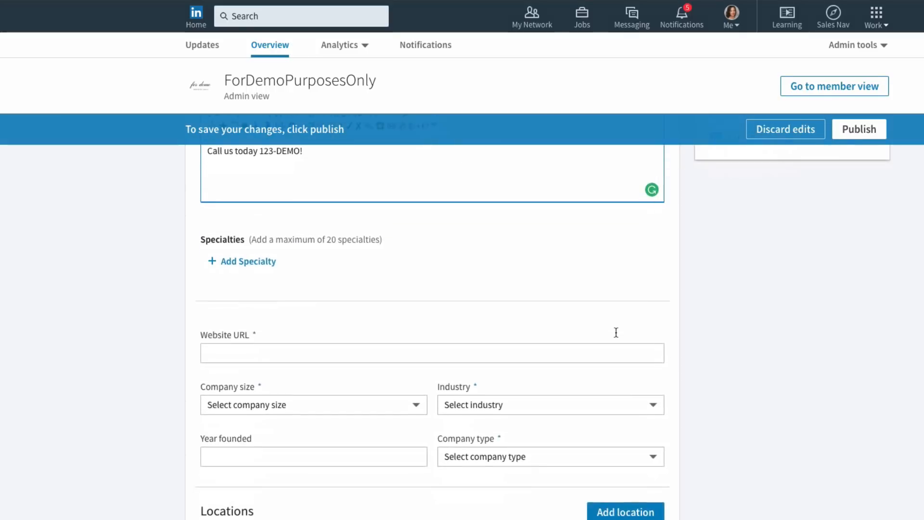
pyautogui.click(255, 262)
pyautogui.write('Dmeo')
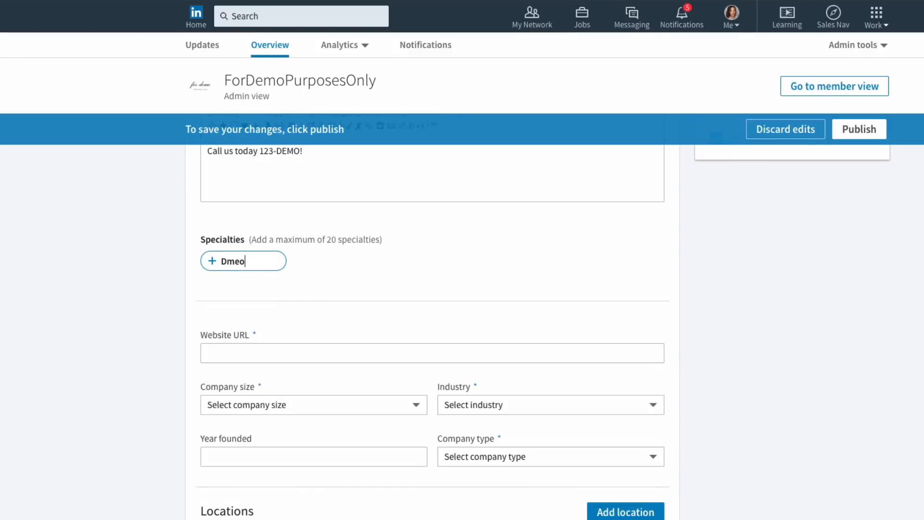
pyautogui.press('Return')
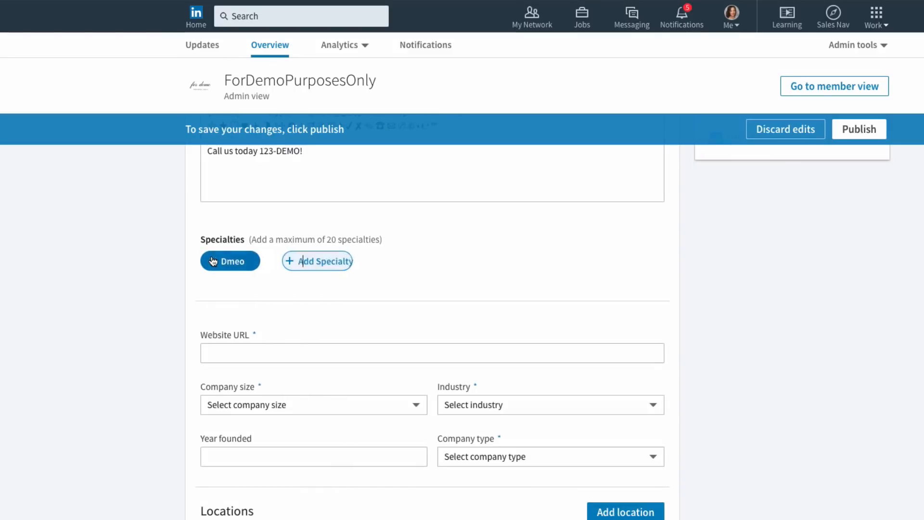
pyautogui.click(213, 261)
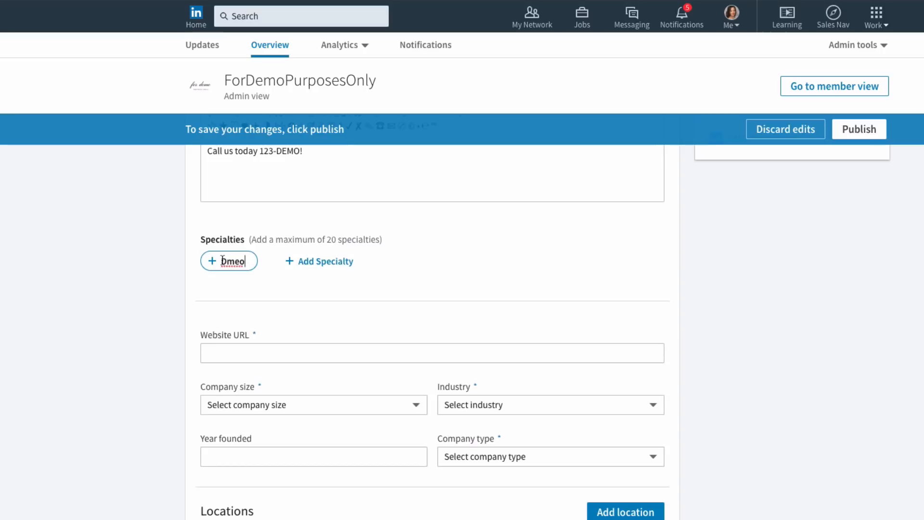
pyautogui.moveTo(245, 261); pyautogui.dragTo(196, 260)
pyautogui.write('Demo')
pyautogui.press('Return')
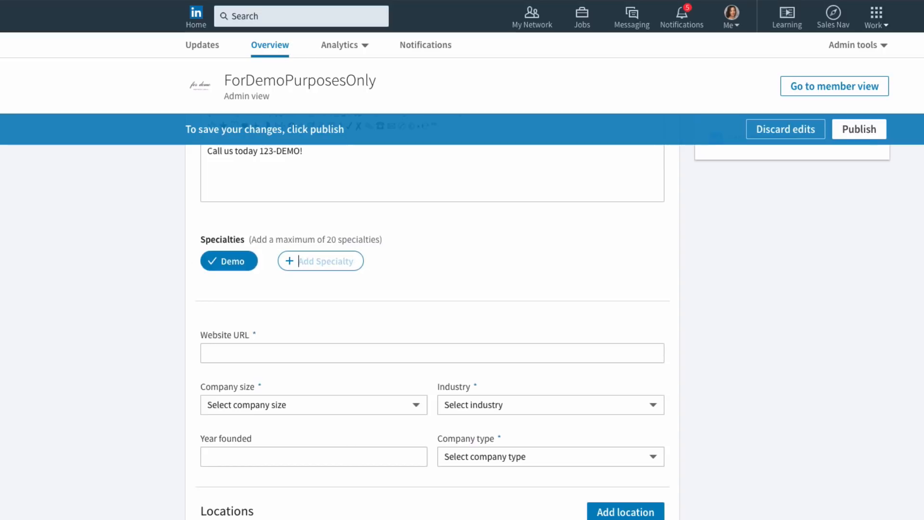
pyautogui.write('Demonstration')
pyautogui.press('Return')
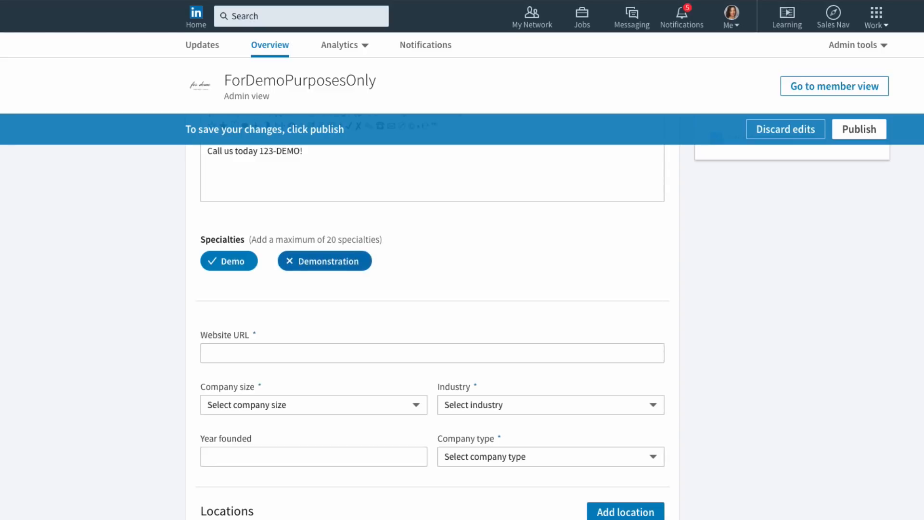
pyautogui.scroll(-1, 258, 307)
pyautogui.click(258, 305)
pyautogui.write('www.')
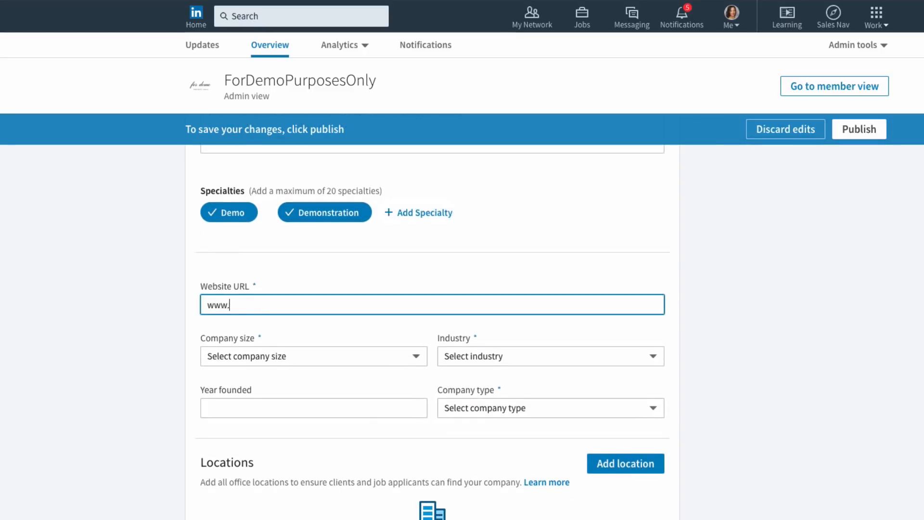
pyautogui.write('fordemopurposesonly.com')
pyautogui.click(313, 357)
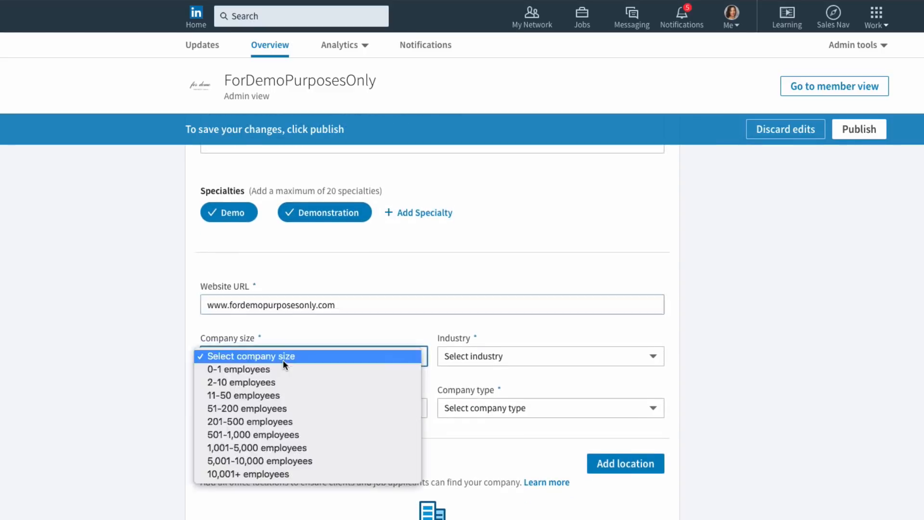
pyautogui.click(237, 380)
# Step: Set the industry to Education Management, the year founded to 2018 and the company type to Educational Institution
pyautogui.click(470, 354)
pyautogui.scroll(-5, 496, 446)
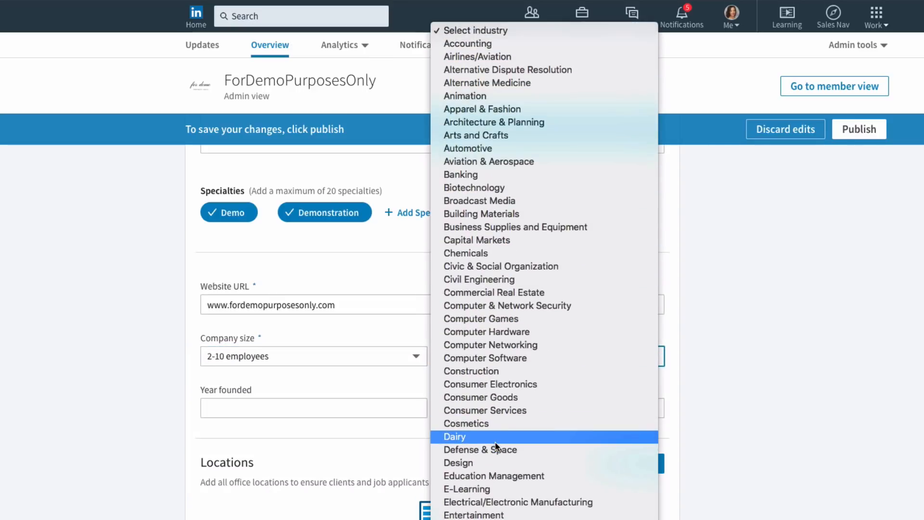
pyautogui.click(495, 451)
pyautogui.click(303, 404)
pyautogui.write('2018')
pyautogui.click(562, 415)
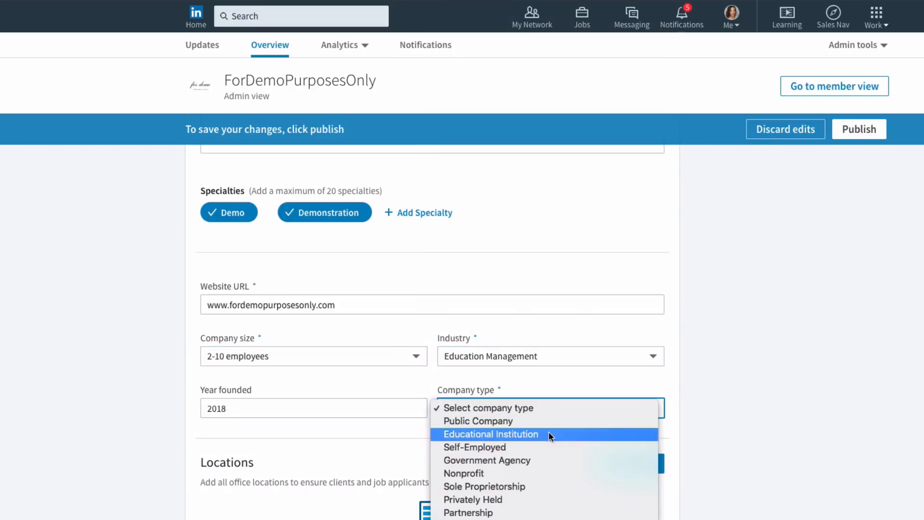
pyautogui.click(549, 432)
# Step: Add the main office location with the company's street address, city, state, postal code and United Kingdom as the country
pyautogui.scroll(-4, 522, 434)
pyautogui.click(614, 302)
pyautogui.write('Demo Street')
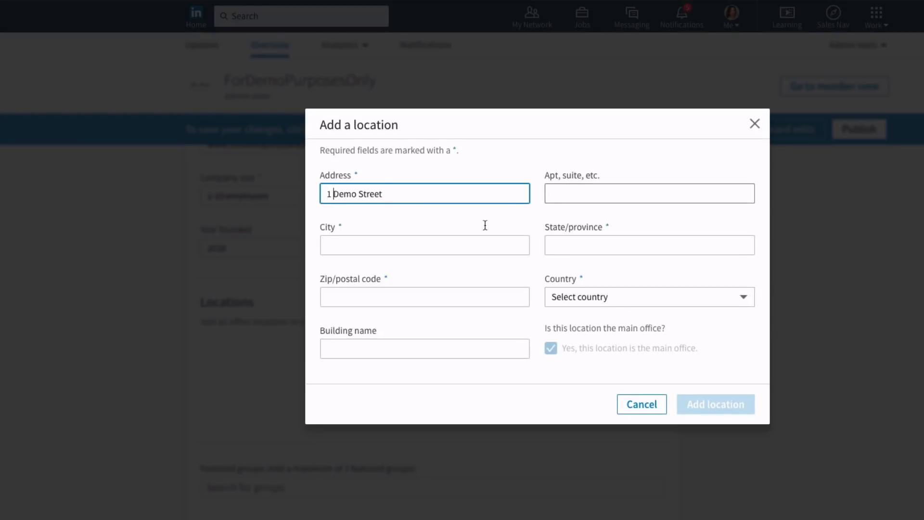
pyautogui.click(377, 248)
pyautogui.write('Demo')
pyautogui.click(581, 245)
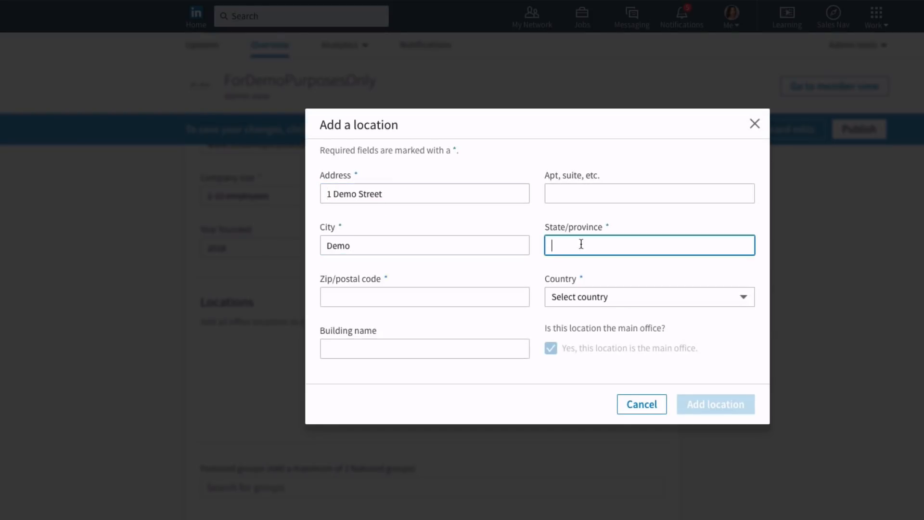
pyautogui.write('Demo')
pyautogui.click(406, 293)
pyautogui.write('DD1 1DD')
pyautogui.click(598, 302)
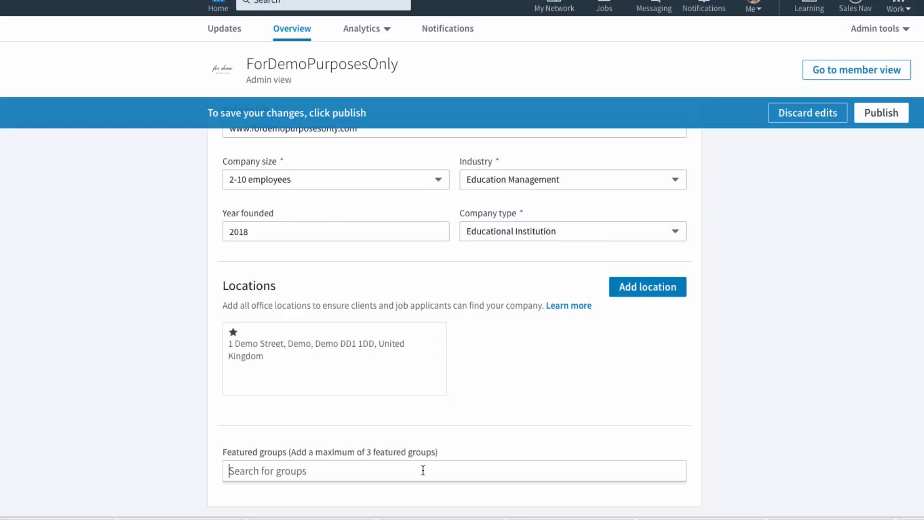
# Step: Find the group Great Demo! by searching for "demo", add it as a featured group, and publish the page changes
pyautogui.write('demo')
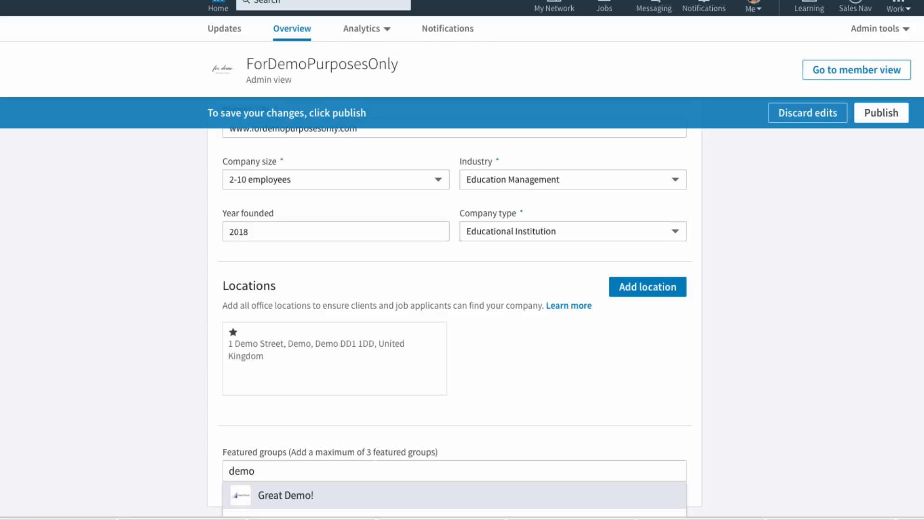
pyautogui.scroll(1, 415, 479)
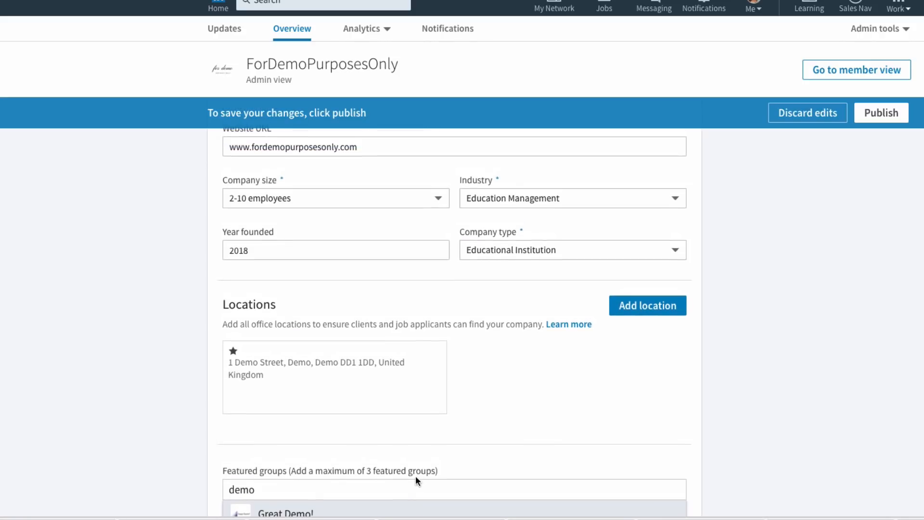
pyautogui.click(400, 512)
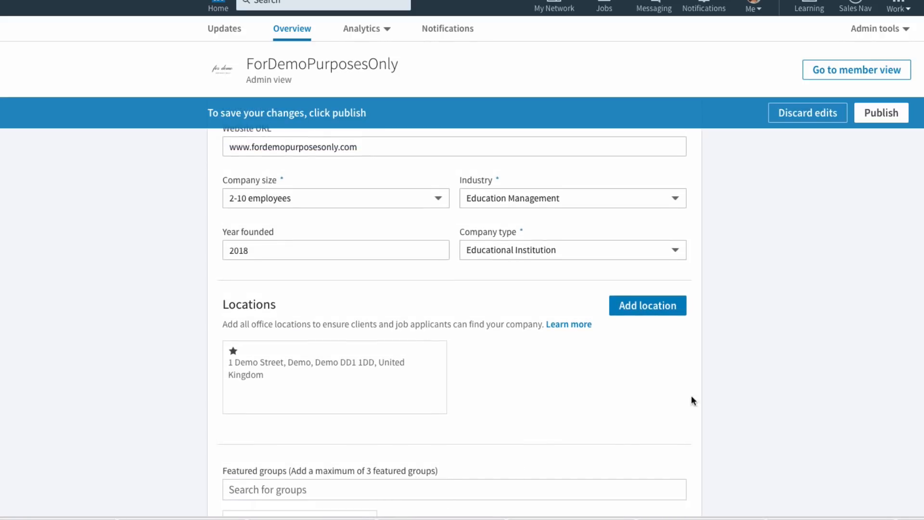
pyautogui.scroll(-2, 726, 371)
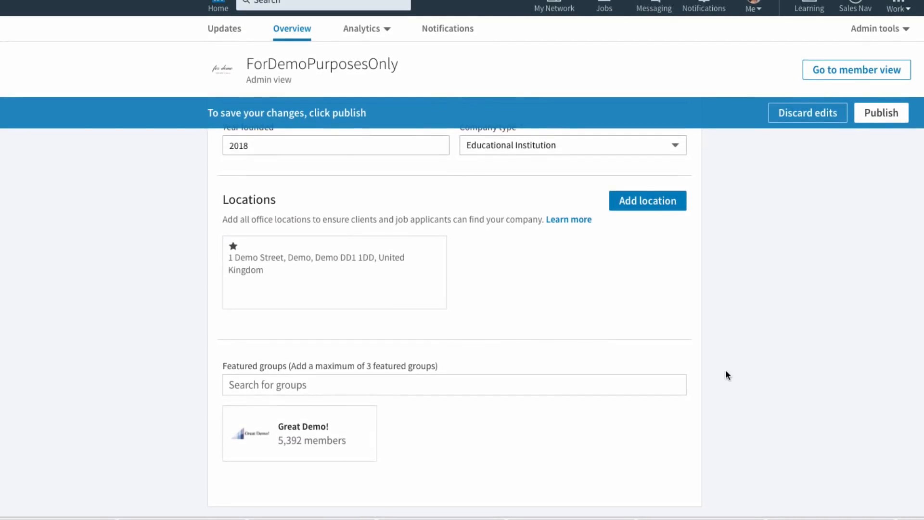
pyautogui.click(885, 114)
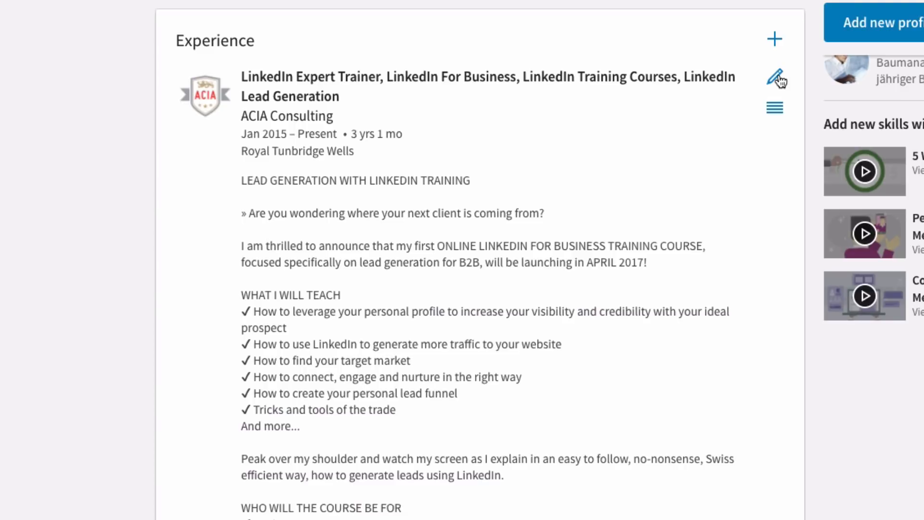
# Step: Start a new experience entry on the personal profile and choose ForDemoPurposesOnly as its company
pyautogui.click(775, 38)
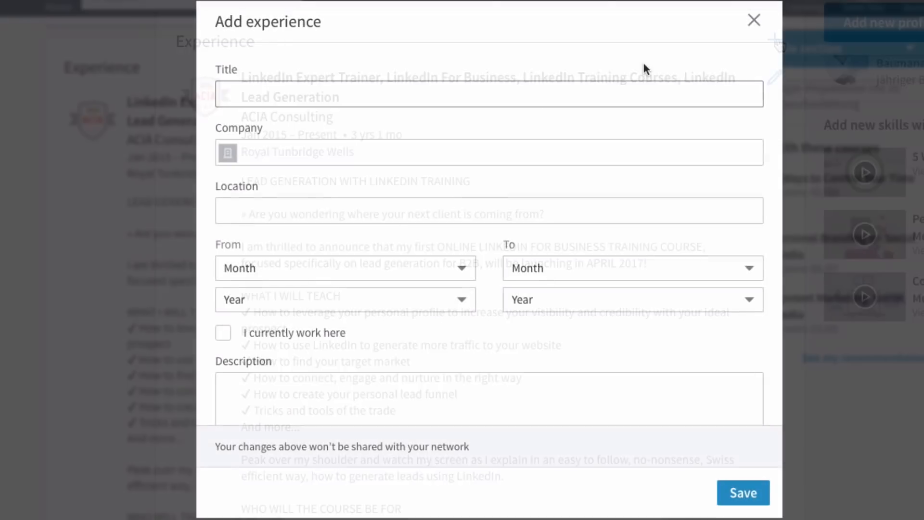
pyautogui.click(479, 146)
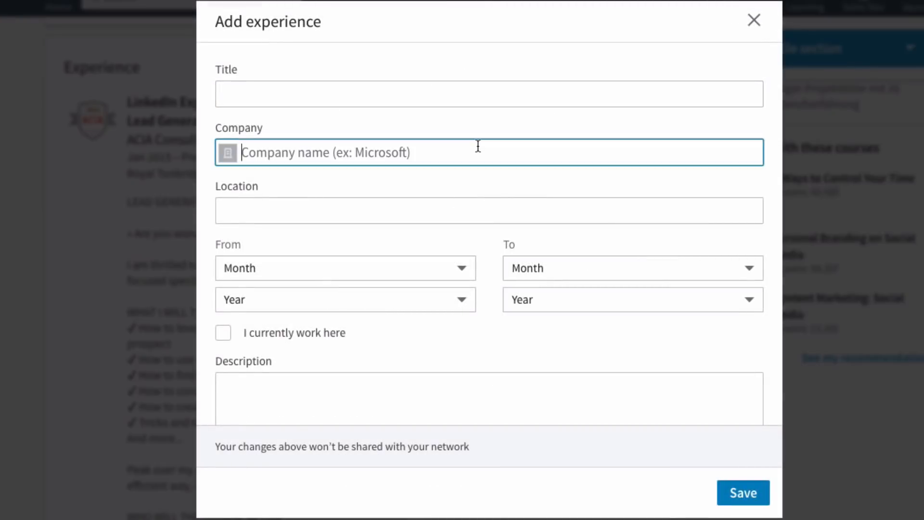
pyautogui.write('fordemo')
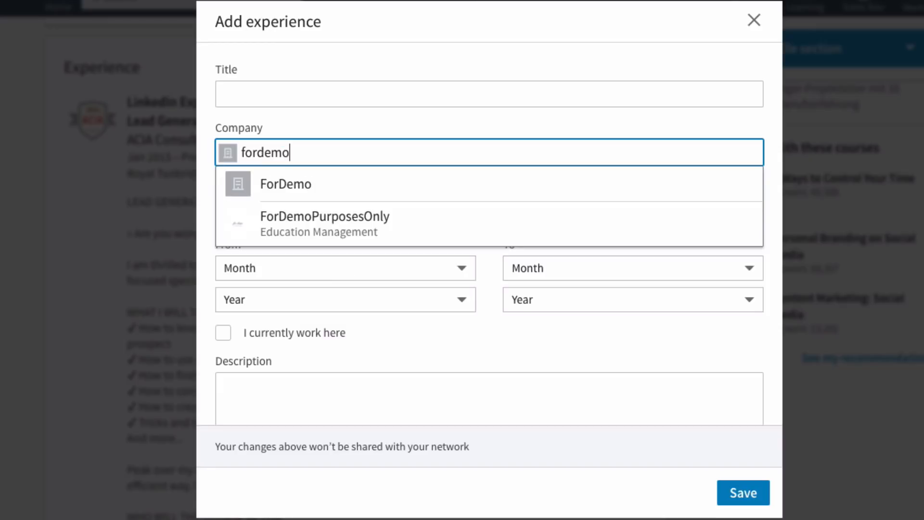
pyautogui.click(424, 212)
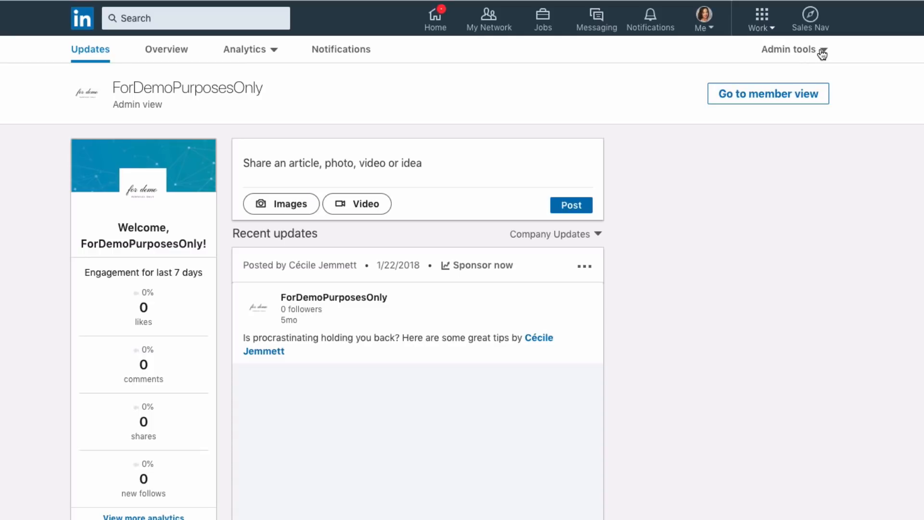
# Step: Create a Showcase Page named ForDemoPurposesOnlyShowcase for the company and open its overview
pyautogui.click(822, 54)
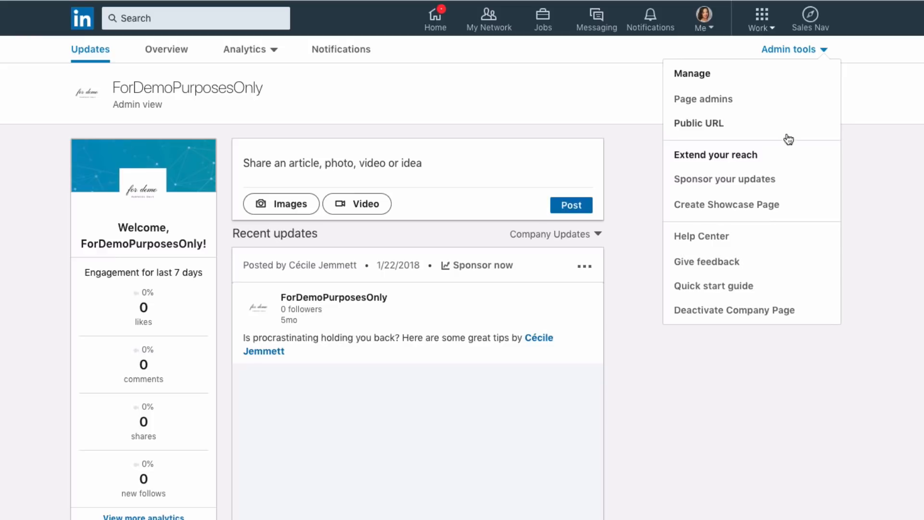
pyautogui.click(774, 207)
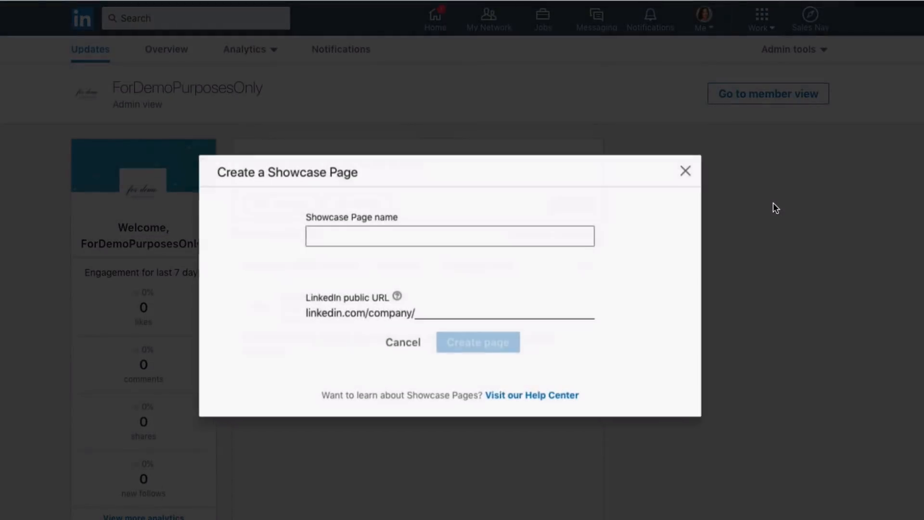
pyautogui.click(570, 235)
pyautogui.write('ForDemoPur')
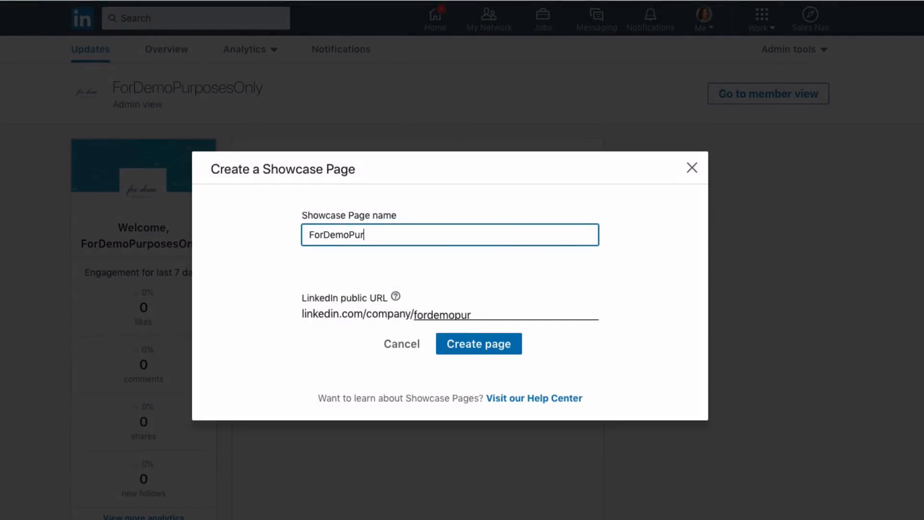
pyautogui.write('posesOnlyShowcase')
pyautogui.click(561, 320)
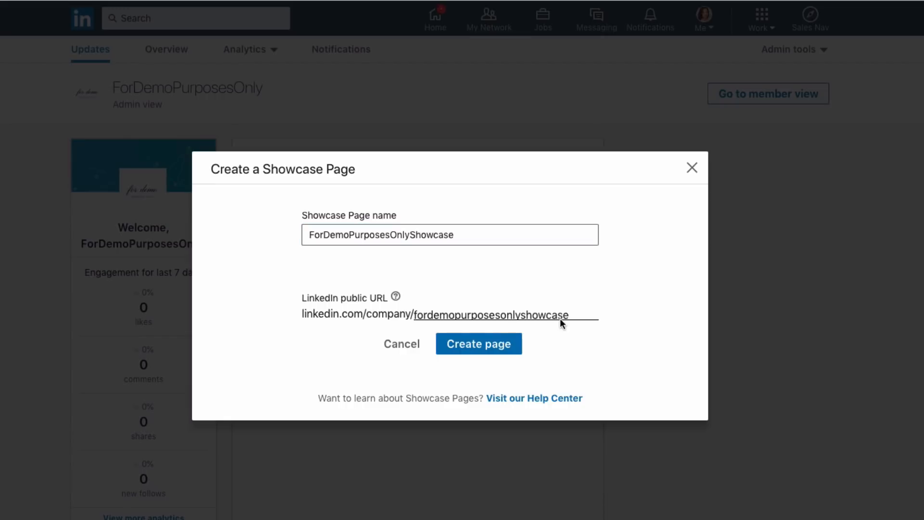
pyautogui.click(472, 348)
pyautogui.click(150, 46)
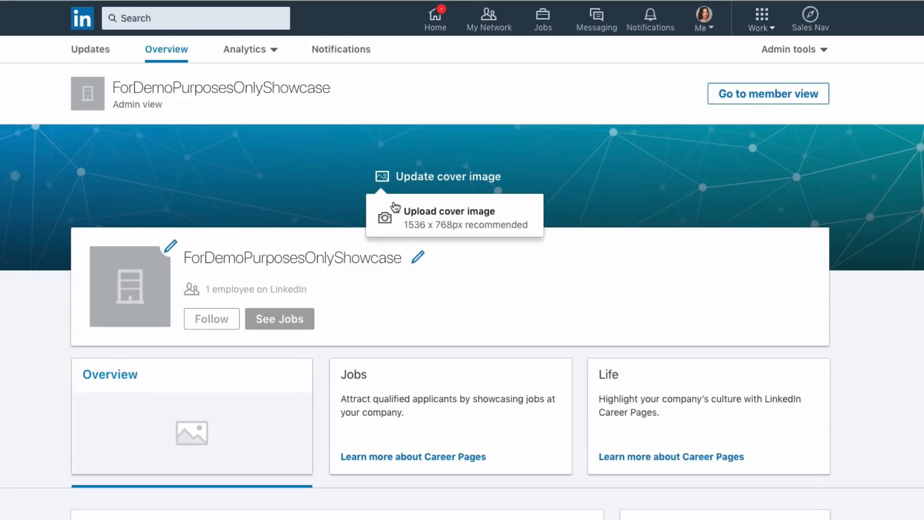
pyautogui.moveTo(169, 250)
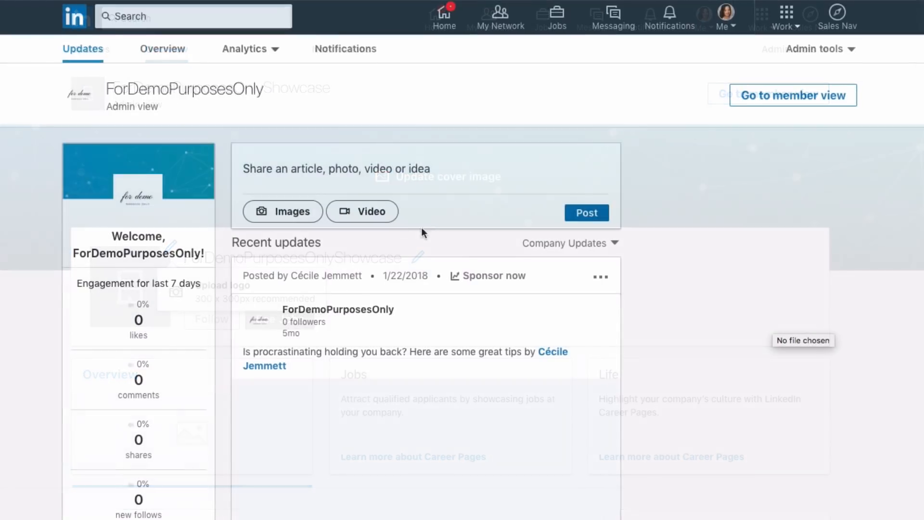
# Step: Attach the image CardFreeCourse (1).jpg to a new update on the ForDemoPurposesOnly page
pyautogui.click(298, 216)
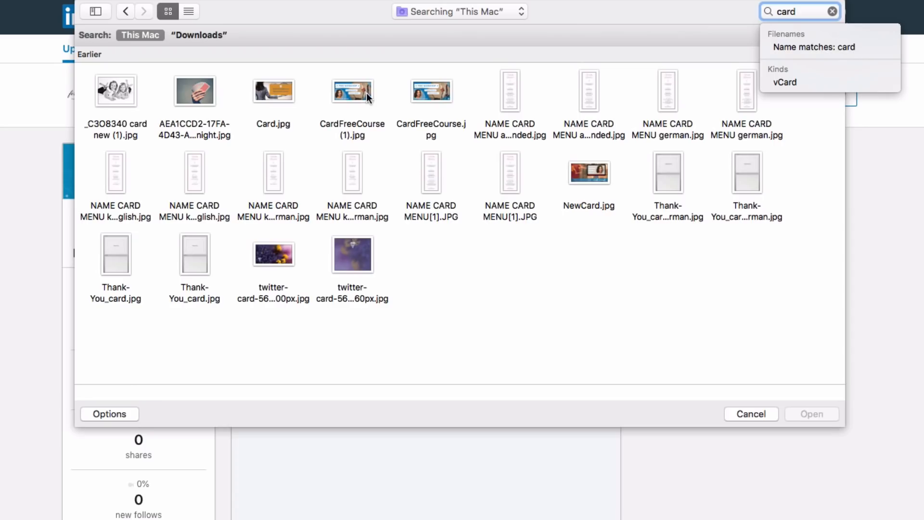
pyautogui.click(366, 93)
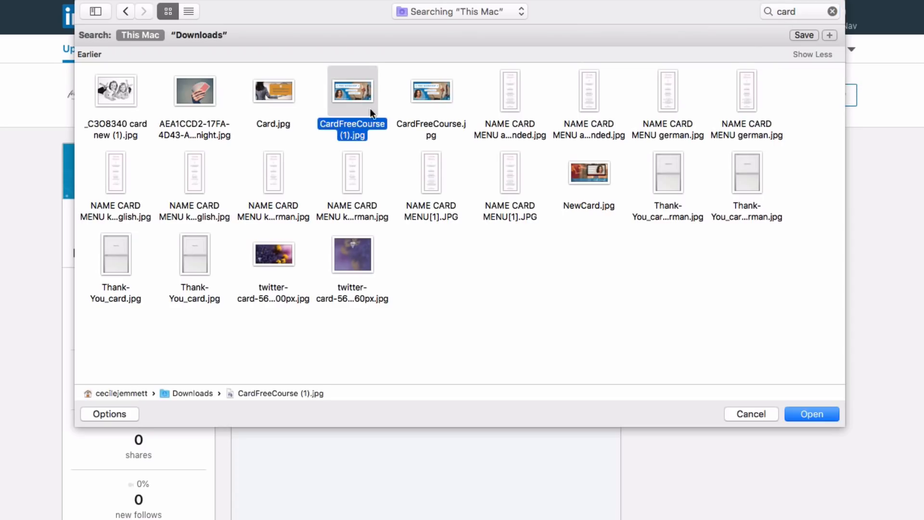
pyautogui.click(810, 415)
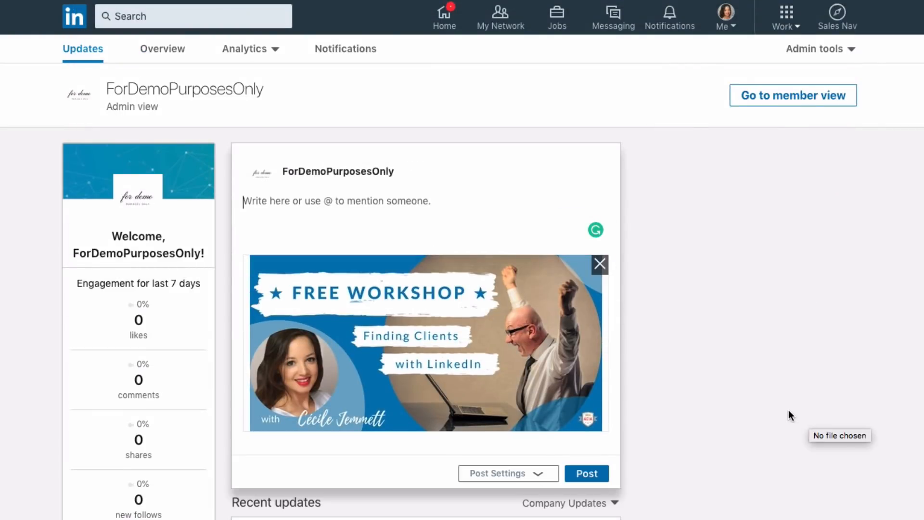
# Step: Write "Learn how to generate quality leads with LinkedIn." as the update's text and publish the post
pyautogui.write('Learn how to ')
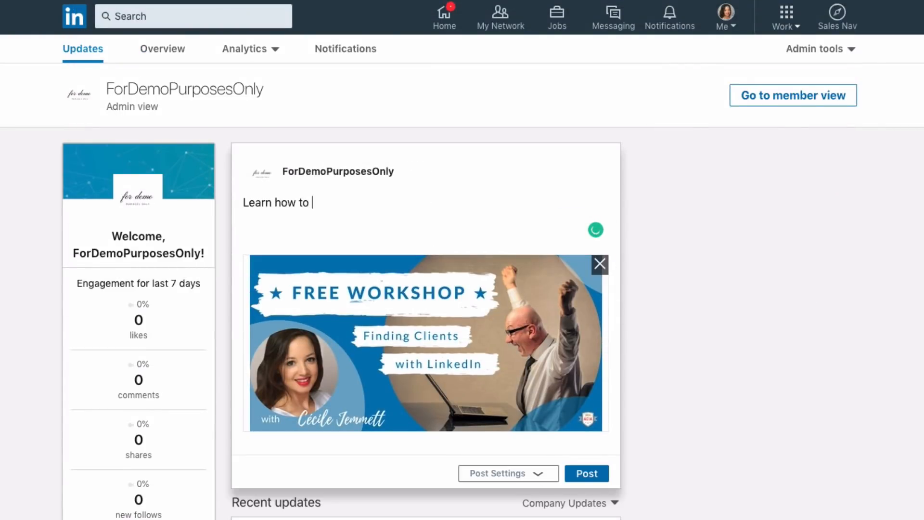
pyautogui.write('generate quali')
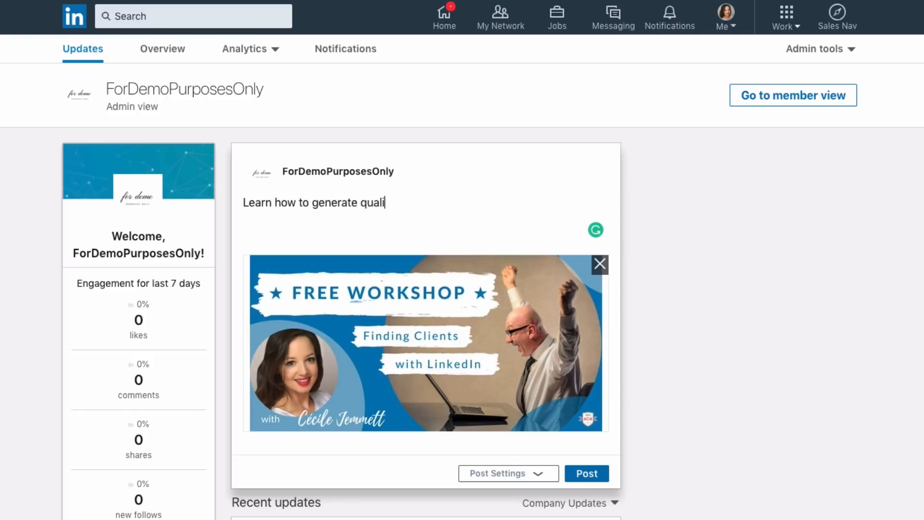
pyautogui.write('ty leads with LinkedIn')
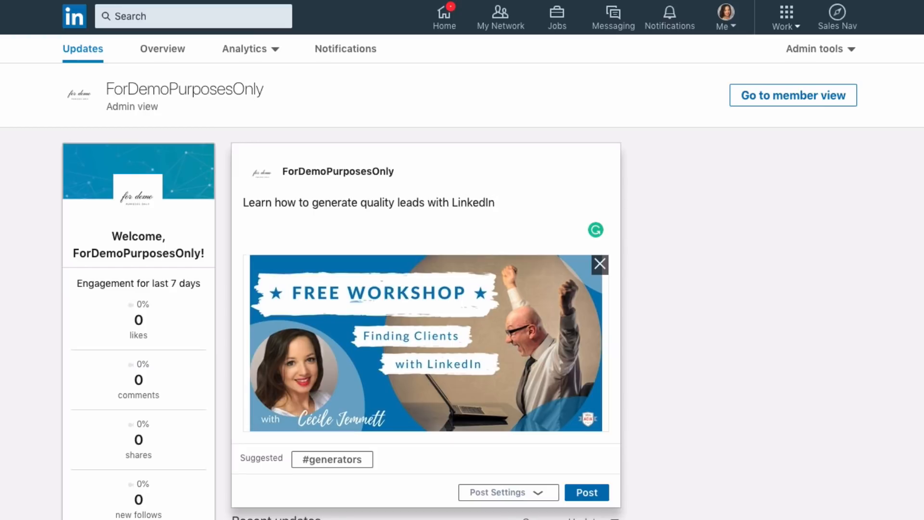
pyautogui.write('.')
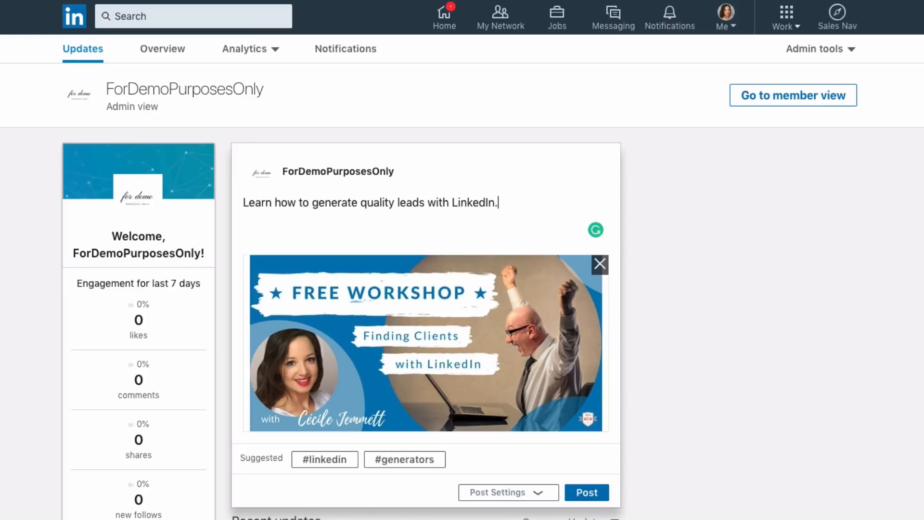
pyautogui.click(572, 497)
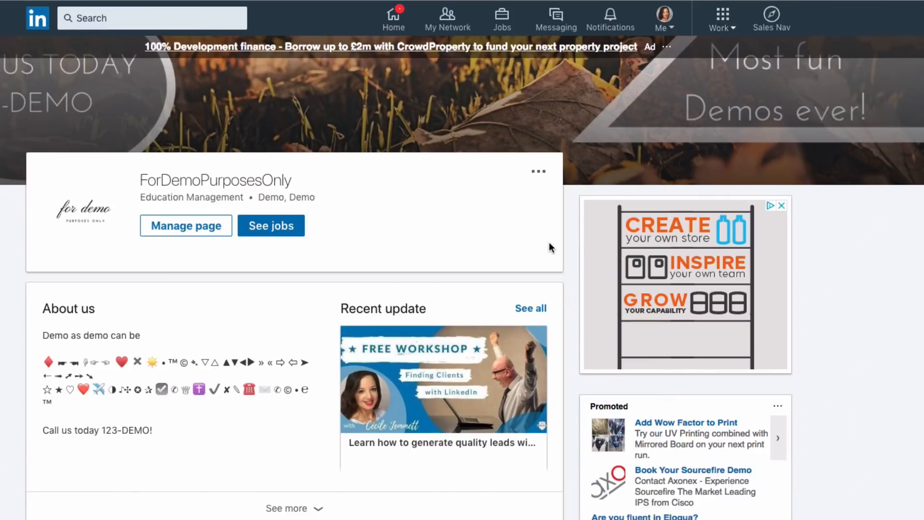
# Step: Follow the ForDemoPurposesOnly company page from its member view
pyautogui.click(539, 172)
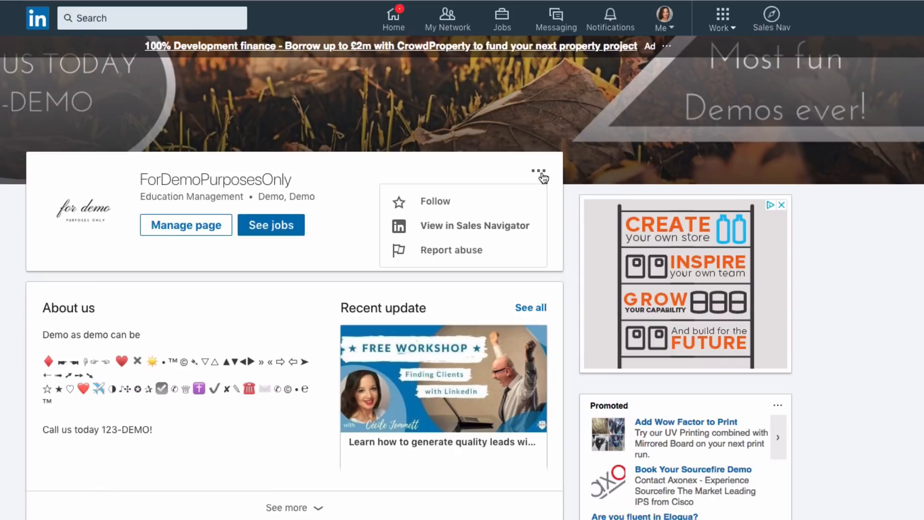
pyautogui.click(514, 202)
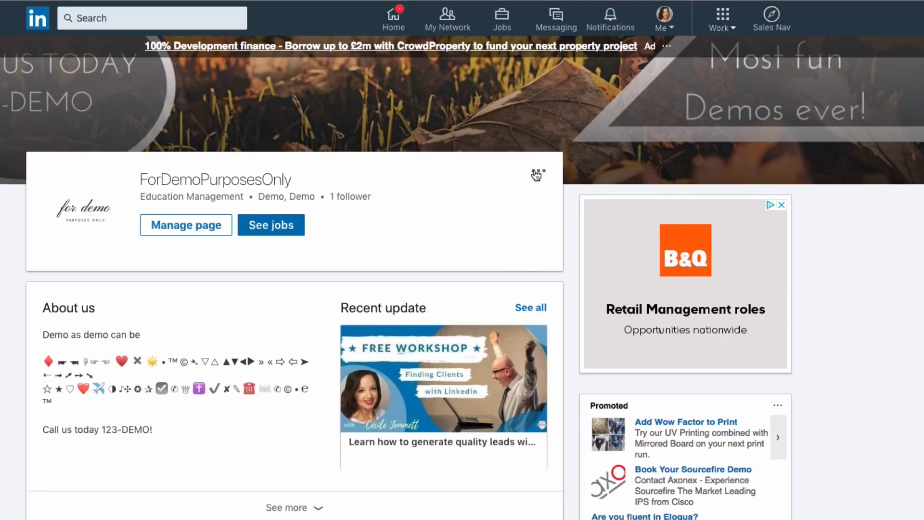
pyautogui.click(888, 0)
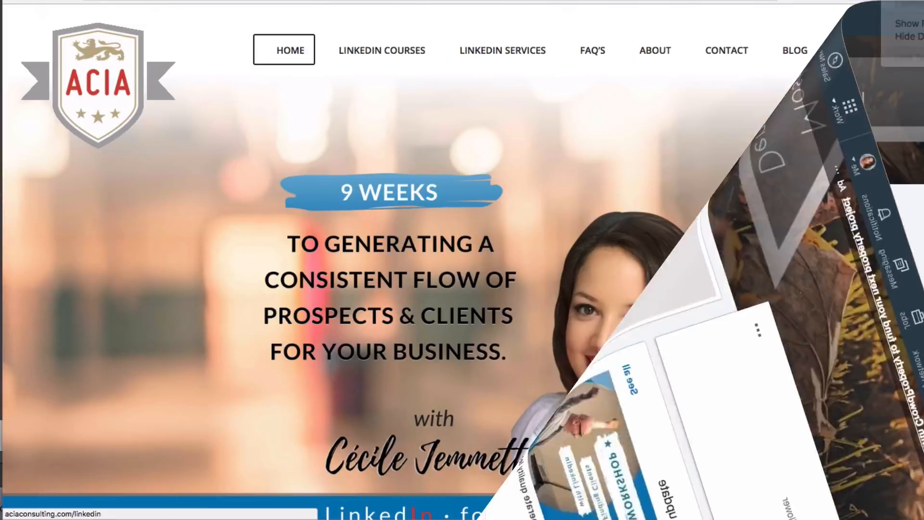
# Step: Look through the ACIA Consulting home page down to its LinkedIn course offers and open one of them
pyautogui.scroll(-7, 779, 345)
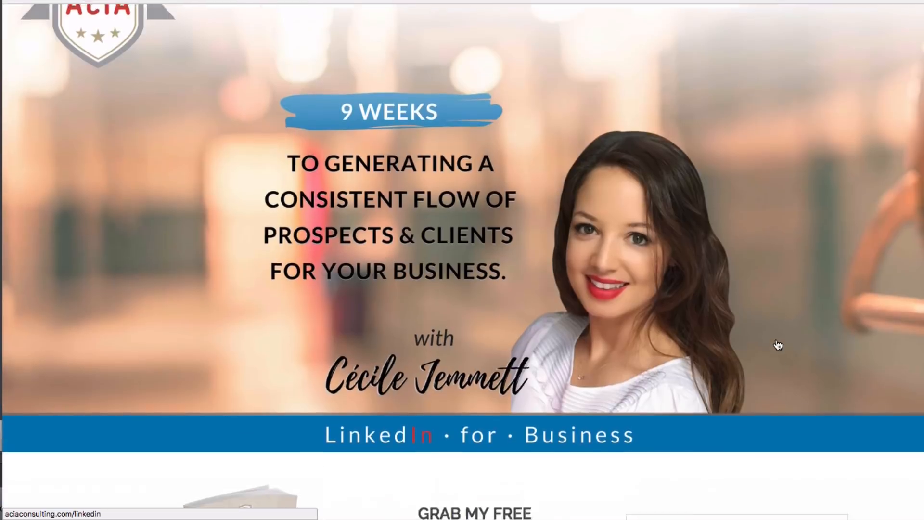
pyautogui.scroll(-12, 779, 345)
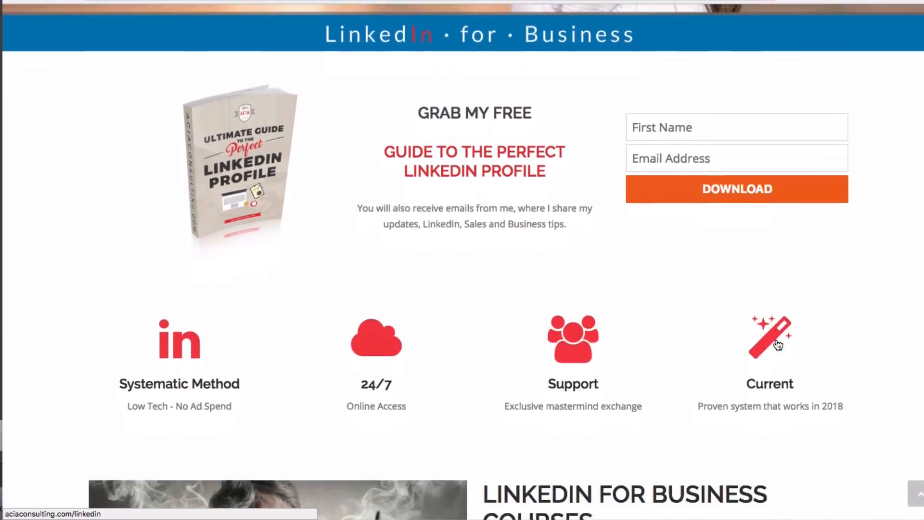
pyautogui.scroll(-4, 778, 345)
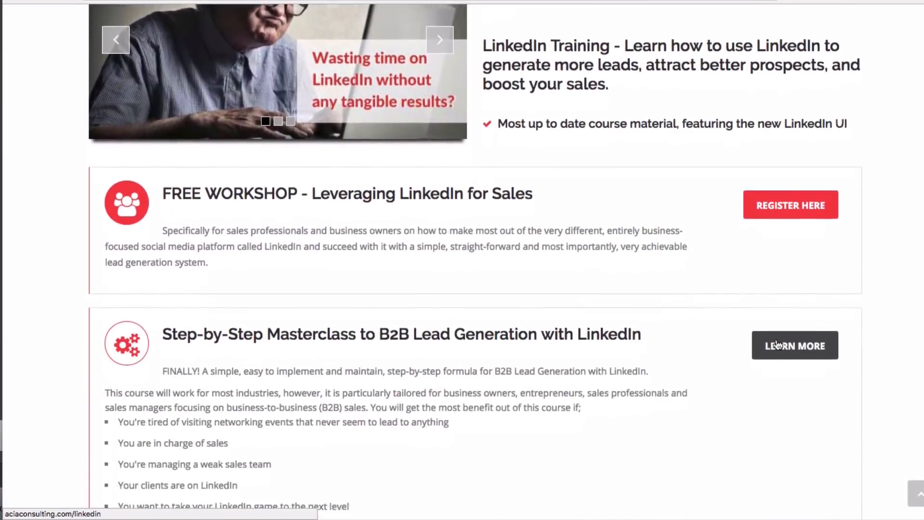
pyautogui.click(799, 278)
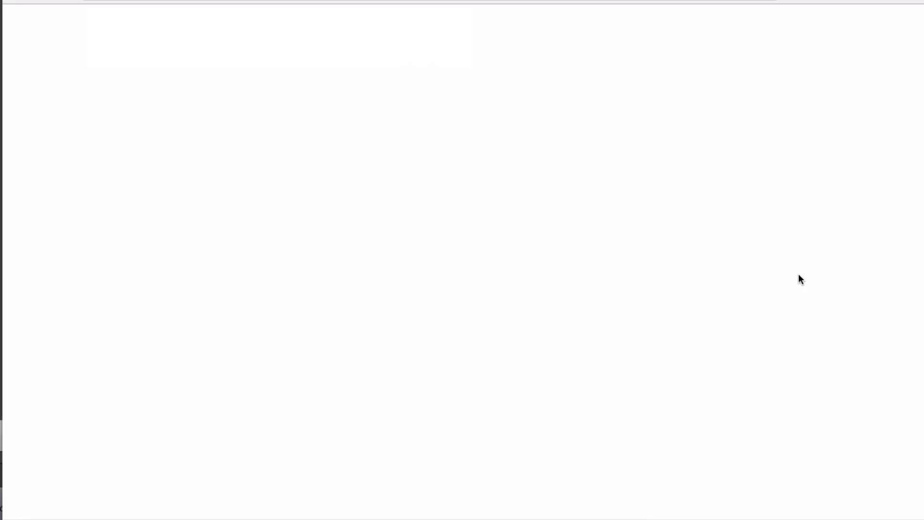